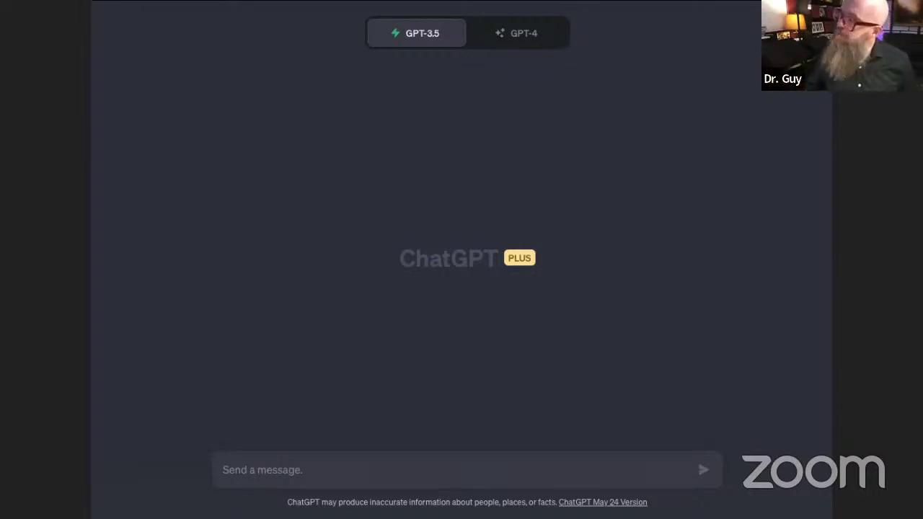
- Ask "What are the time periods of the history of nursing in the United States that I might want to discuss in a scholarly paper?"
{"action": "left_click", "coordinate": [265, 469]}
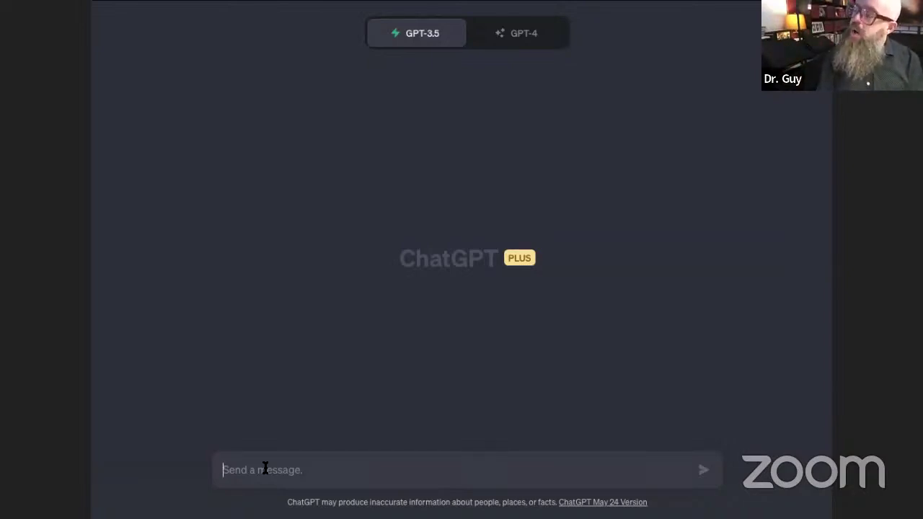
{"action": "type", "text": "What is the"}
{"action": "key", "text": "BackSpace"}
{"action": "key", "text": "BackSpace"}
{"action": "key", "text": "BackSpace"}
{"action": "key", "text": "BackSpace"}
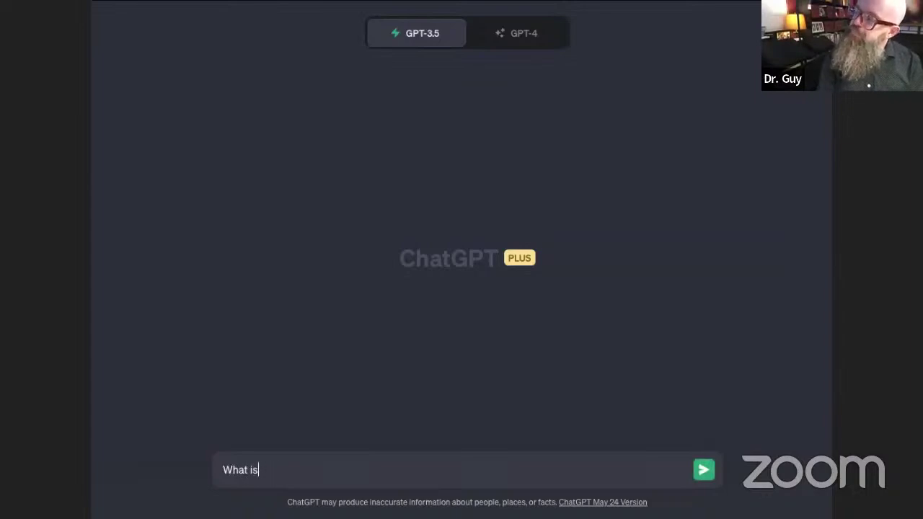
{"action": "key", "text": "BackSpace"}
{"action": "key", "text": "BackSpace"}
{"action": "type", "text": "are the time periods"}
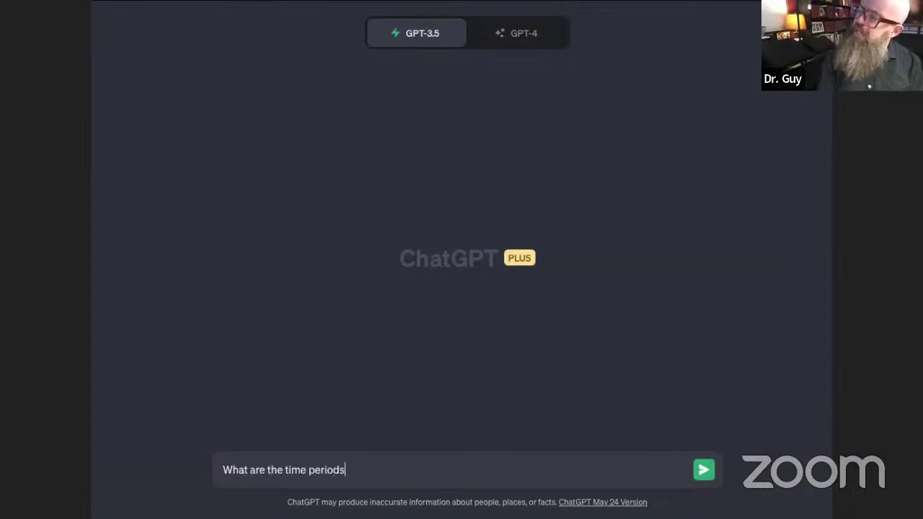
{"action": "type", "text": " of the history"}
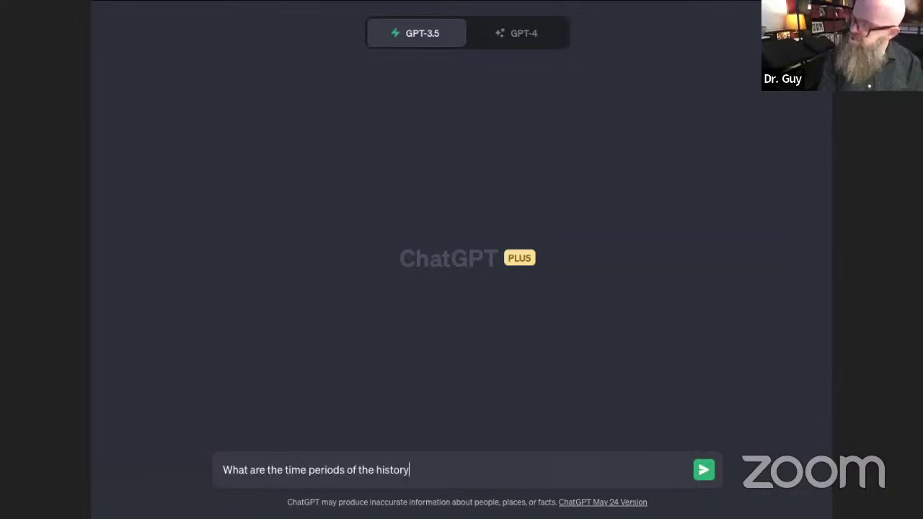
{"action": "type", "text": " of nursing in"}
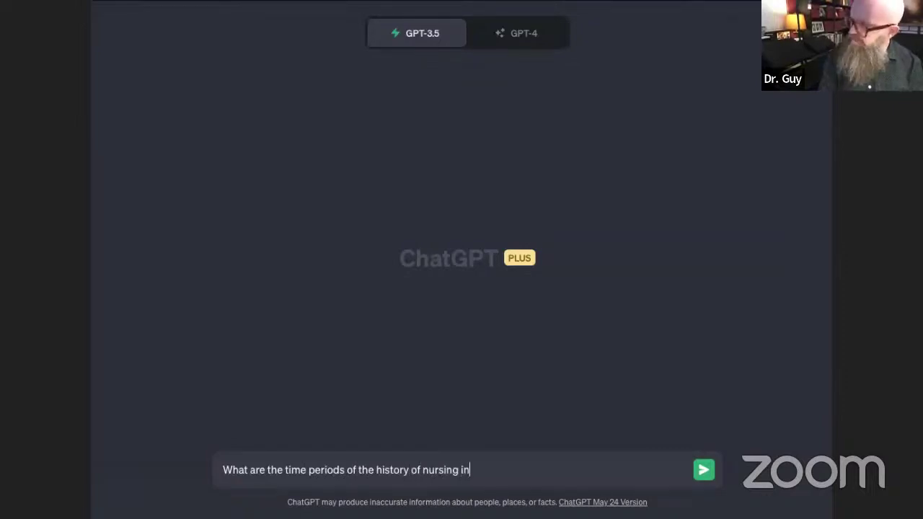
{"action": "type", "text": " the United Sta"}
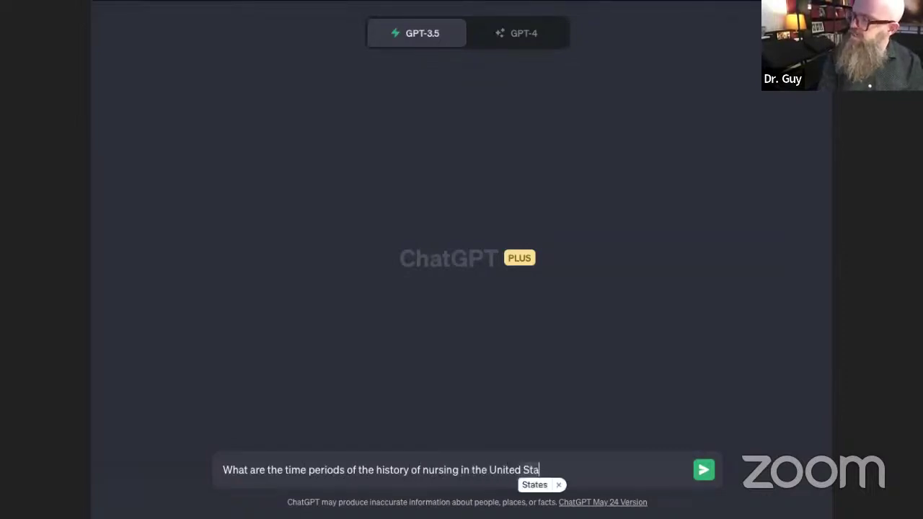
{"action": "type", "text": "tes that I mihngt"}
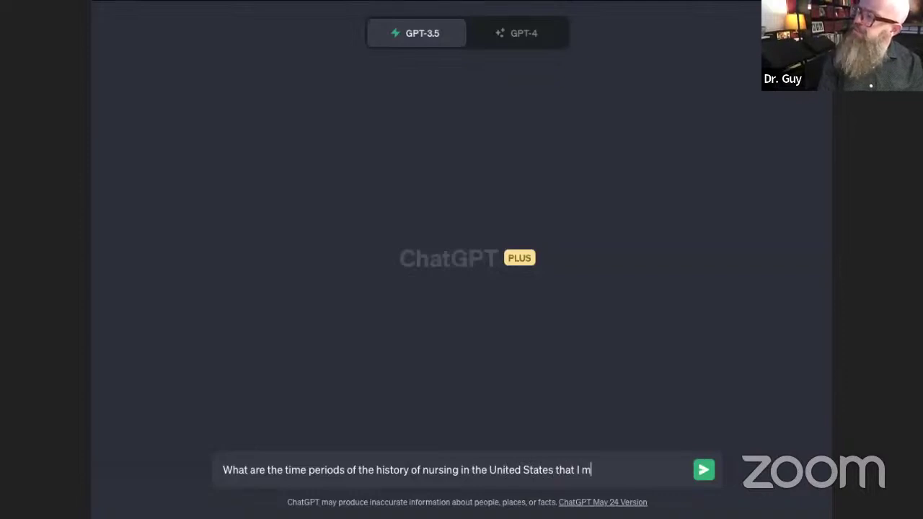
{"action": "key", "text": "BackSpace"}
{"action": "key", "text": "BackSpace"}
{"action": "key", "text": "BackSpace"}
{"action": "key", "text": "BackSpace"}
{"action": "type", "text": "ght want to"}
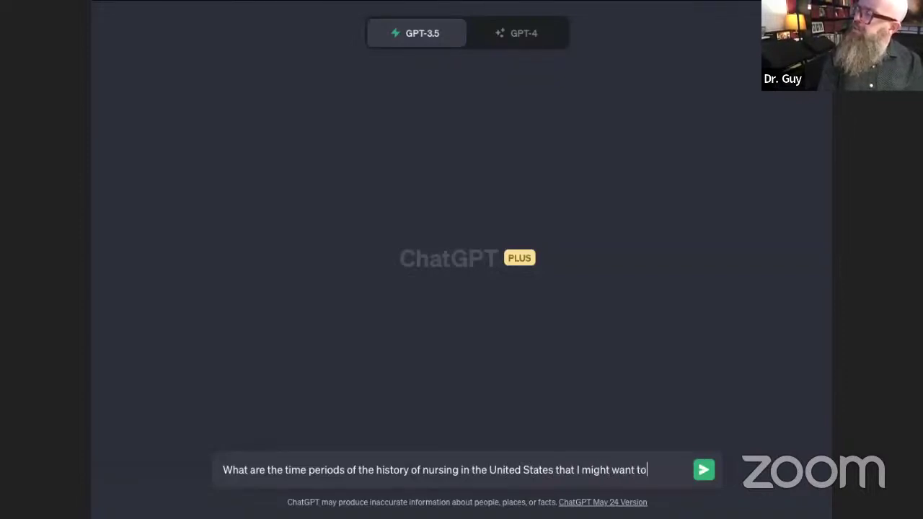
{"action": "type", "text": " discuss in a scholarl"}
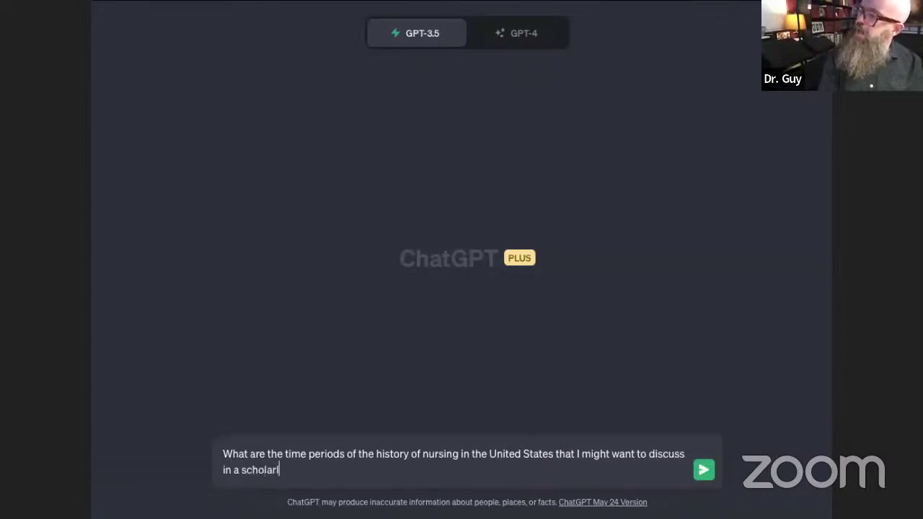
{"action": "type", "text": "y paper?"}
{"action": "key", "text": "Return"}
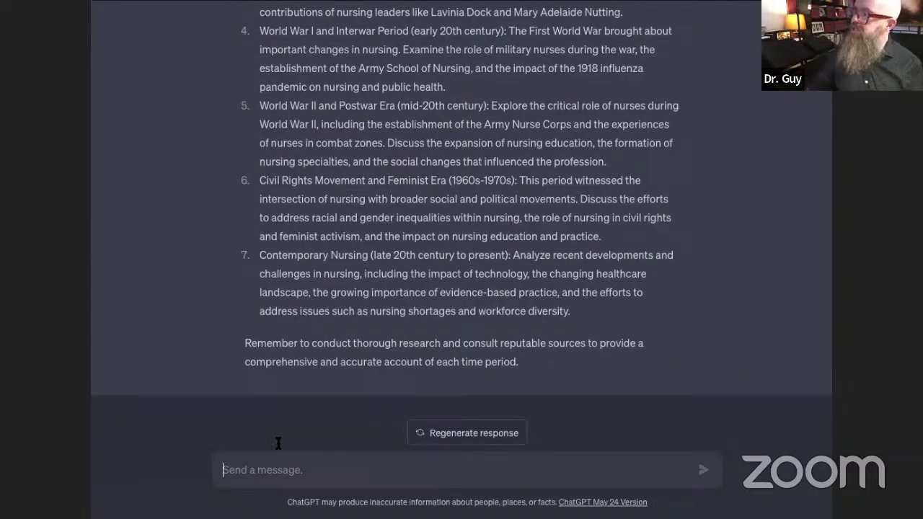
- Ask the follow-up question "Given the above, what time periods of focus should I consider for 1980 to present?"
{"action": "scroll", "coordinate": [346, 214], "scroll_direction": "up", "scroll_amount": 5}
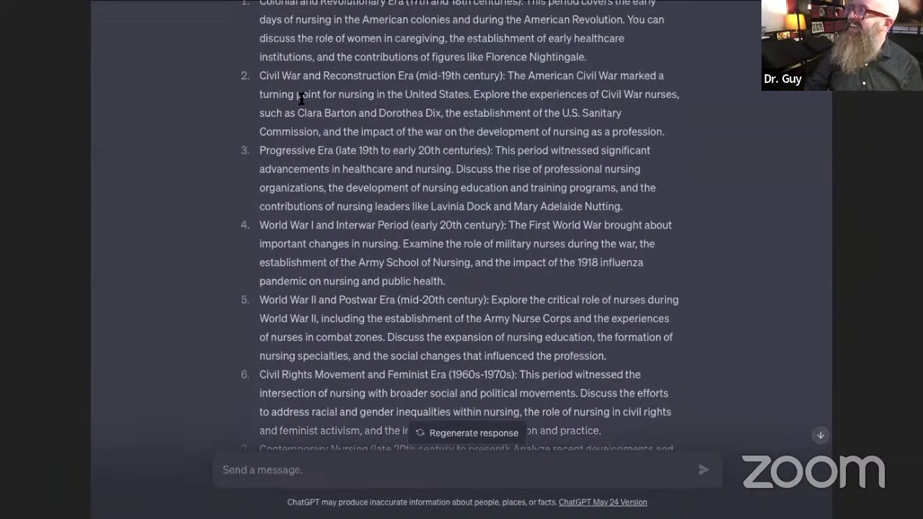
{"action": "scroll", "coordinate": [294, 82], "scroll_direction": "up", "scroll_amount": 1}
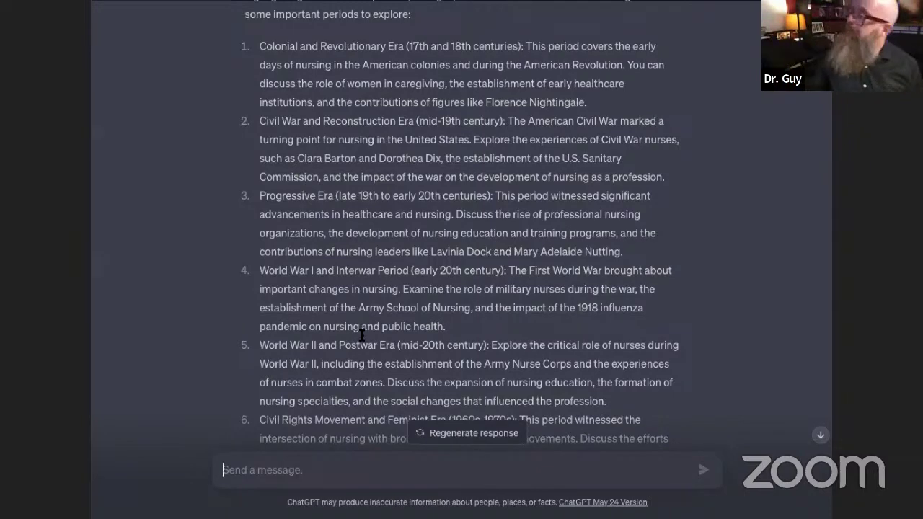
{"action": "scroll", "coordinate": [360, 330], "scroll_direction": "down", "scroll_amount": 3}
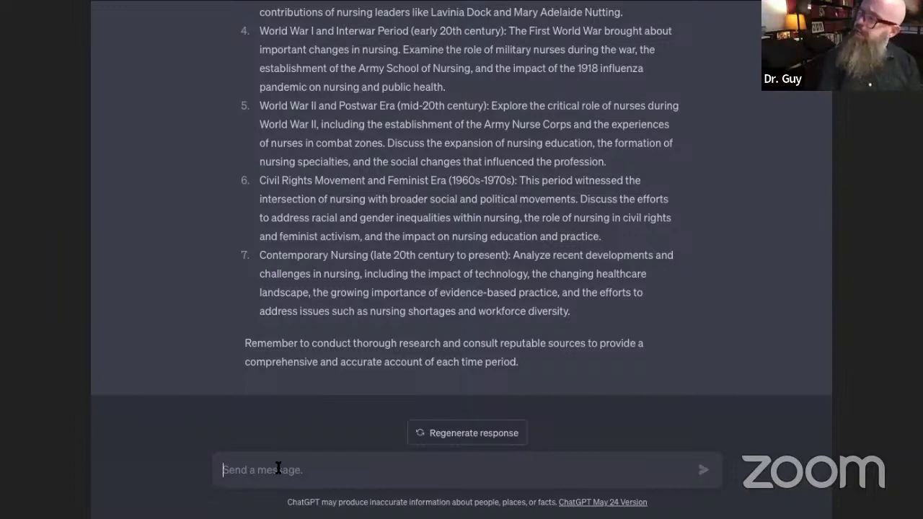
{"action": "type", "text": "Given the above, "}
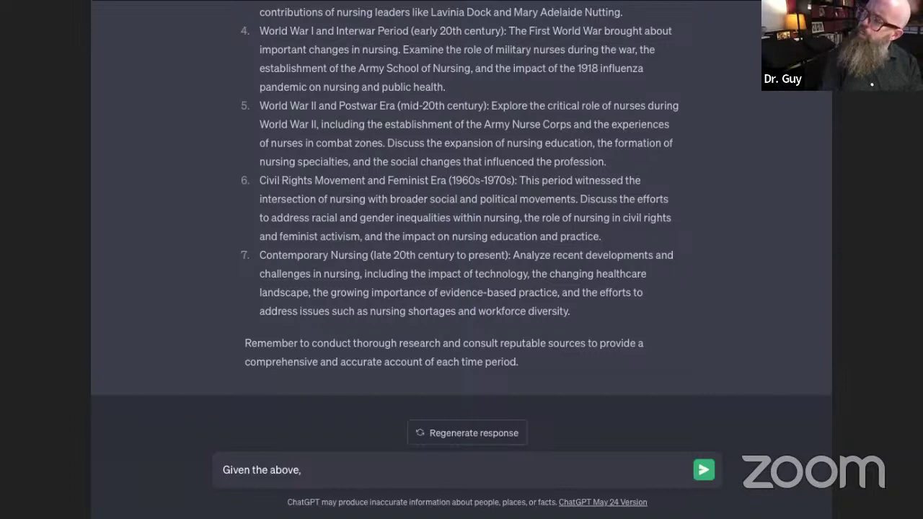
{"action": "type", "text": "what time periods migh"}
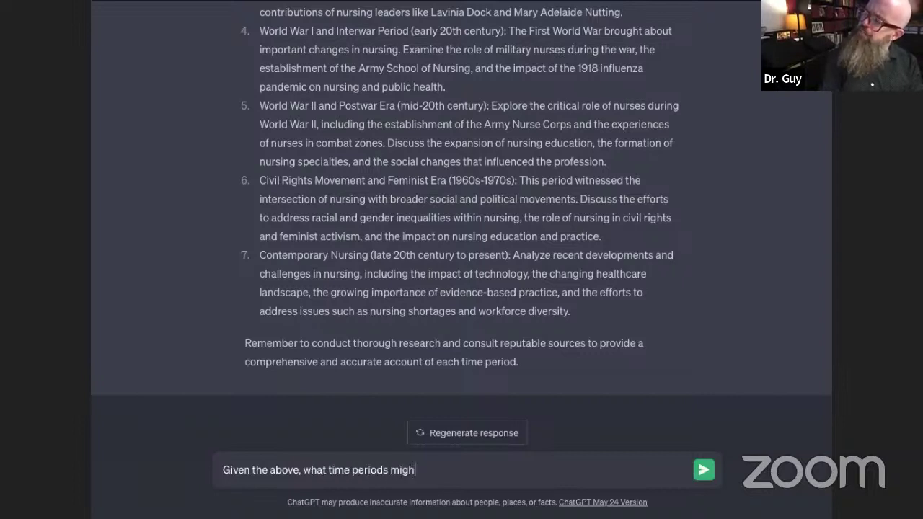
{"action": "type", "text": "t I div"}
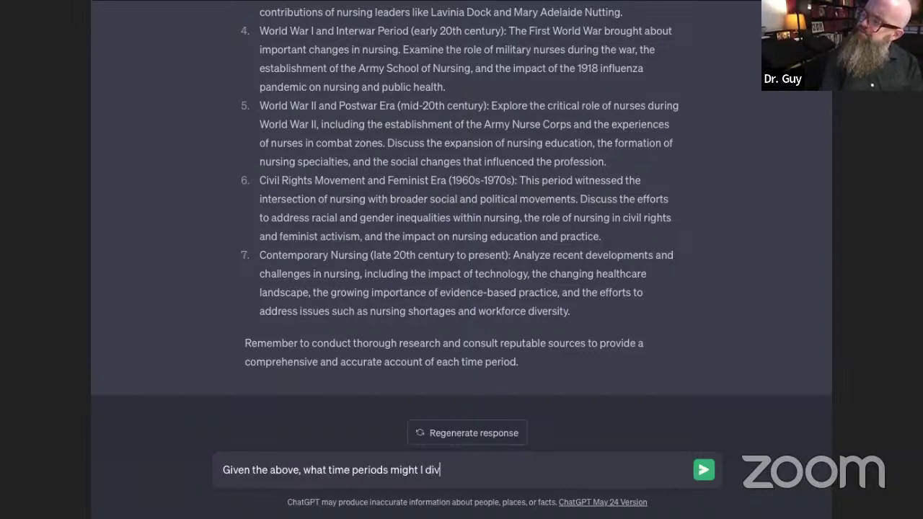
{"action": "type", "text": "id"}
{"action": "key", "text": "BackSpace"}
{"action": "key", "text": "BackSpace"}
{"action": "key", "text": "BackSpace"}
{"action": "key", "text": "BackSpace"}
{"action": "key", "text": "BackSpace"}
{"action": "key", "text": "BackSpace"}
{"action": "key", "text": "BackSpace"}
{"action": "key", "text": "BackSpace"}
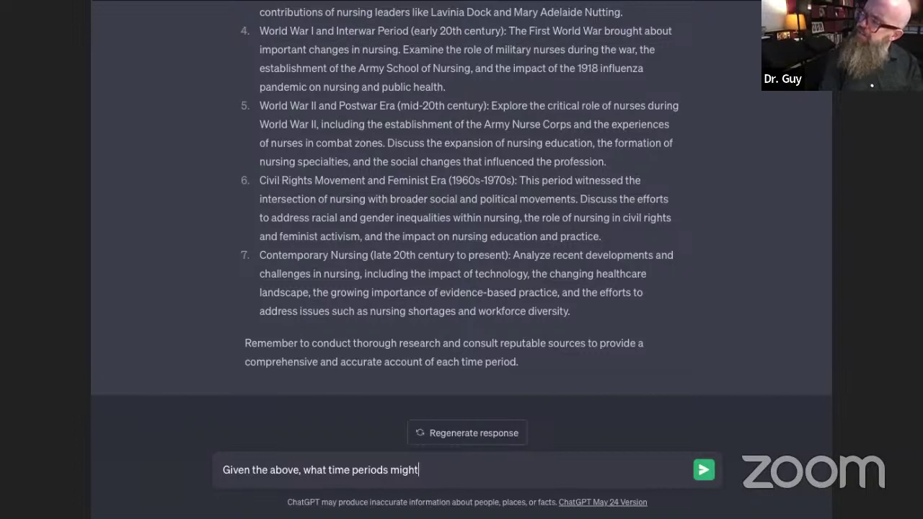
{"action": "key", "text": "BackSpace"}
{"action": "key", "text": "BackSpace"}
{"action": "key", "text": "BackSpace"}
{"action": "key", "text": "BackSpace"}
{"action": "key", "text": "BackSpace"}
{"action": "type", "text": "of f"}
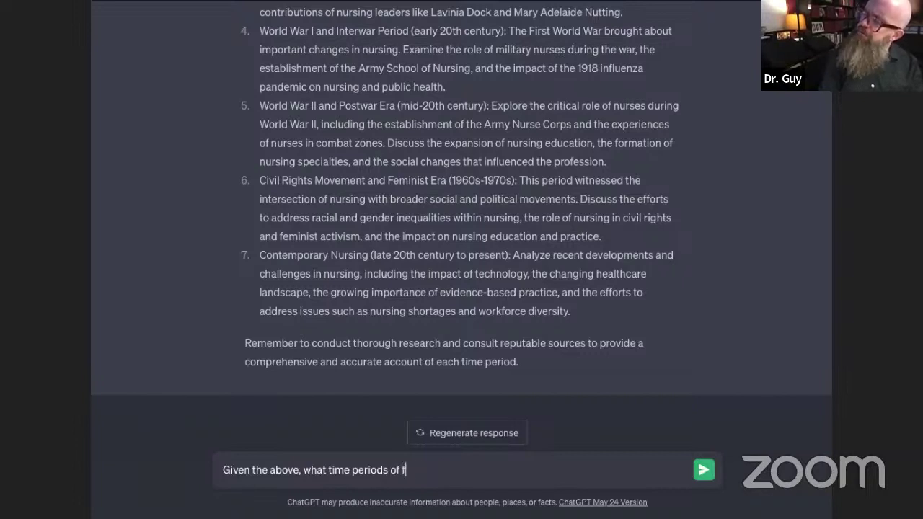
{"action": "type", "text": "ocus should I consider "}
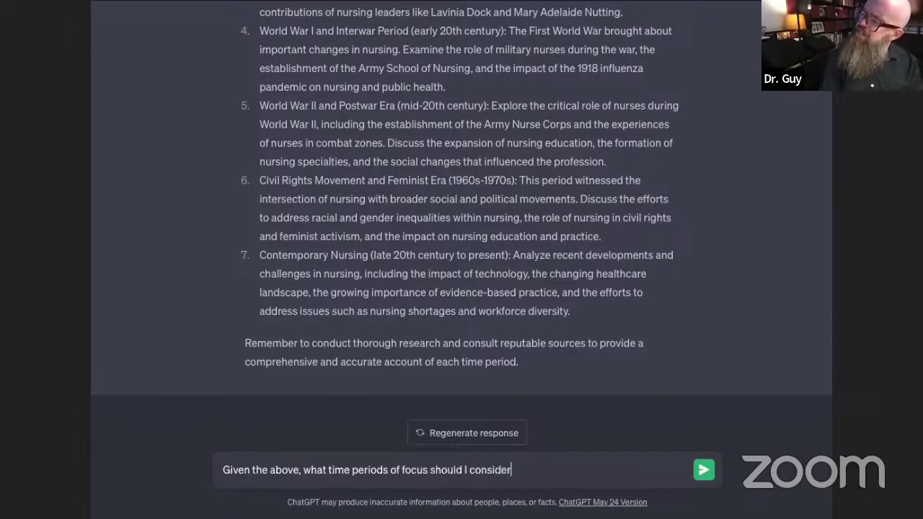
{"action": "type", "text": "for"}
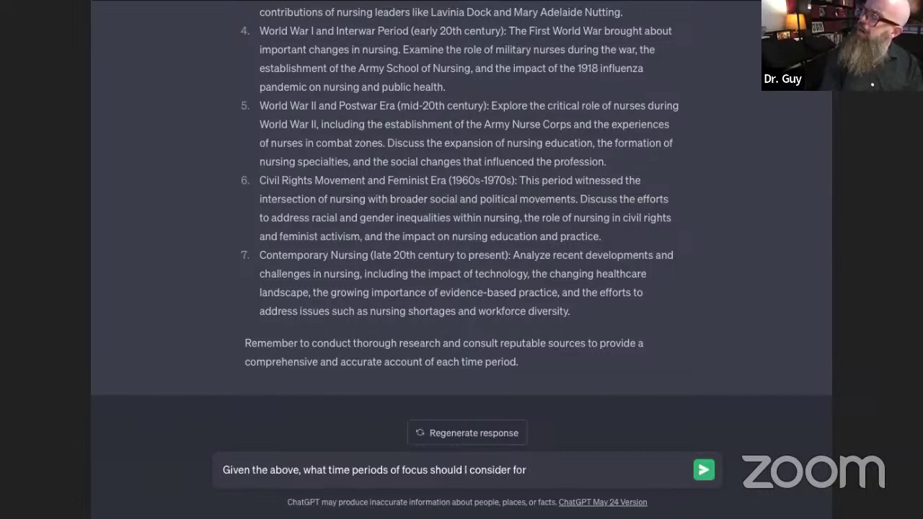
{"action": "type", "text": " 19"}
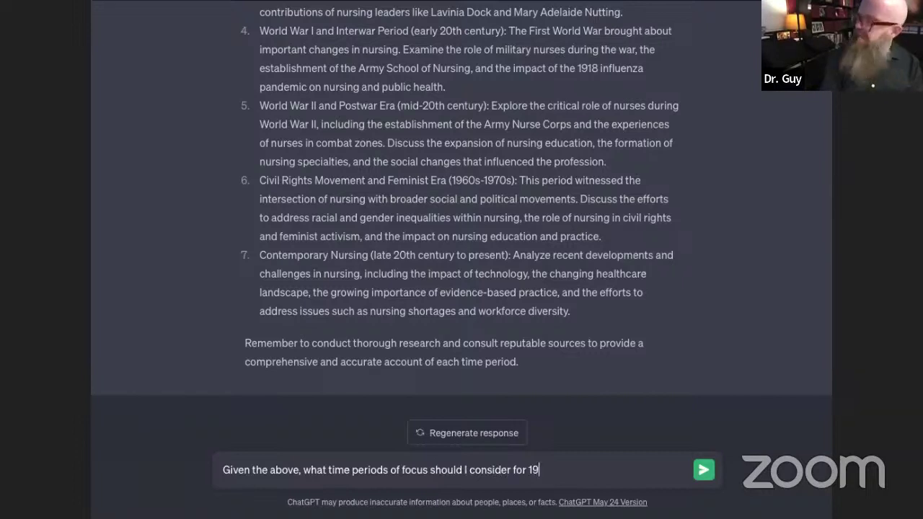
{"action": "type", "text": "80 forwar"}
{"action": "key", "text": "BackSpace"}
{"action": "key", "text": "BackSpace"}
{"action": "key", "text": "BackSpace"}
{"action": "key", "text": "BackSpace"}
{"action": "key", "text": "BackSpace"}
{"action": "key", "text": "BackSpace"}
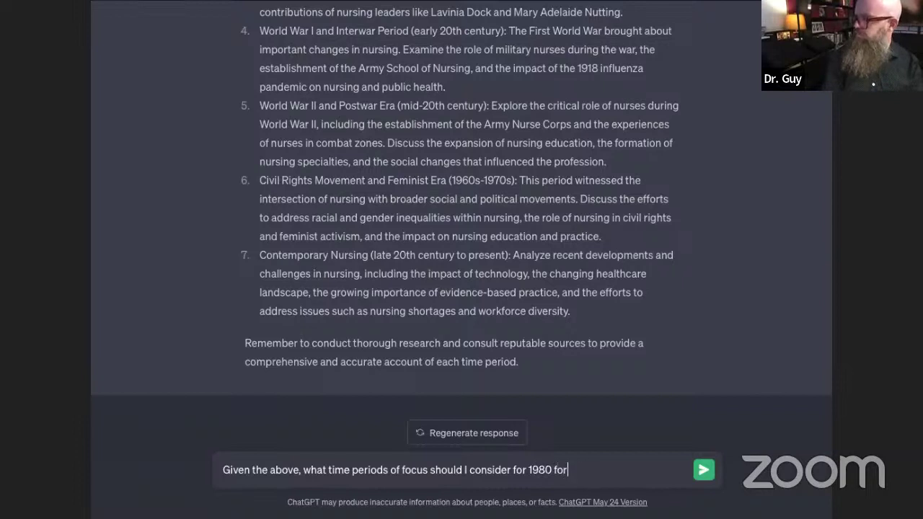
{"action": "type", "text": "to present?"}
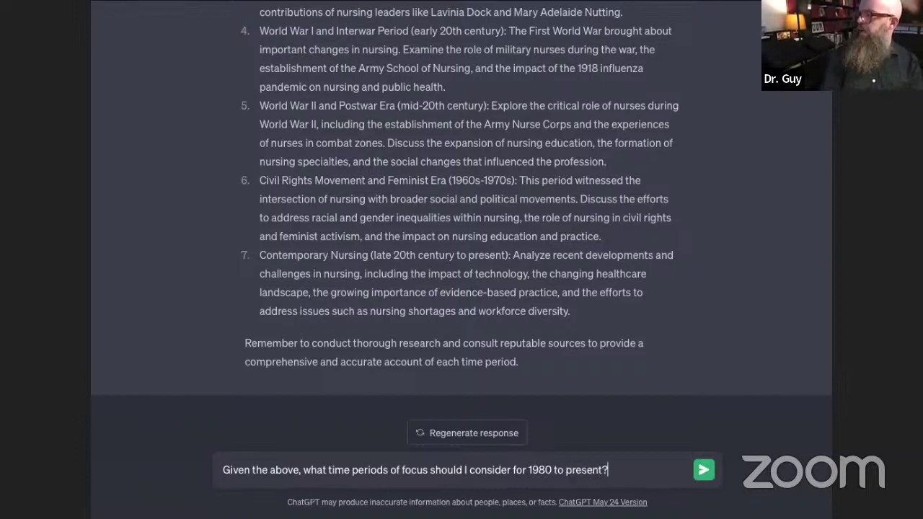
{"action": "key", "text": "Return"}
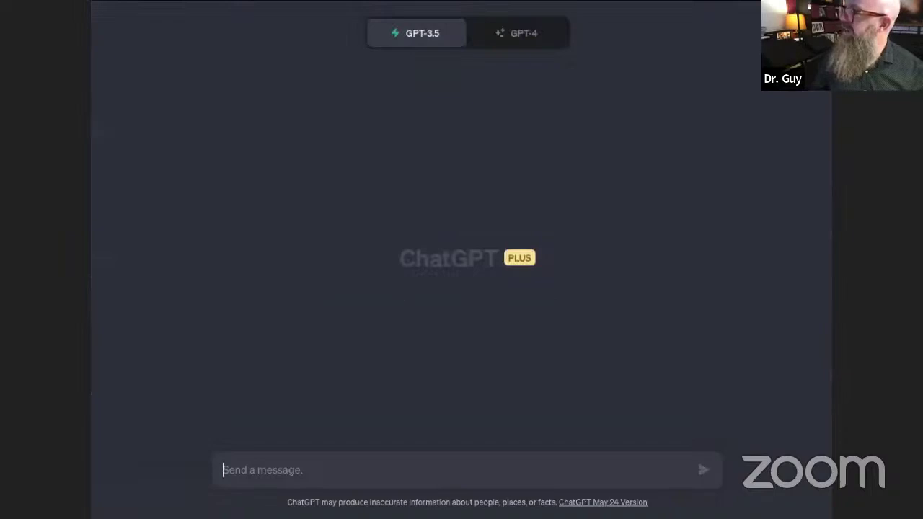
- In the empty chat, ask "What are the time periods of history for nursing that I might discuss in a scholarly paper focusing on 1980 forward?"
{"action": "type", "text": "What are the"}
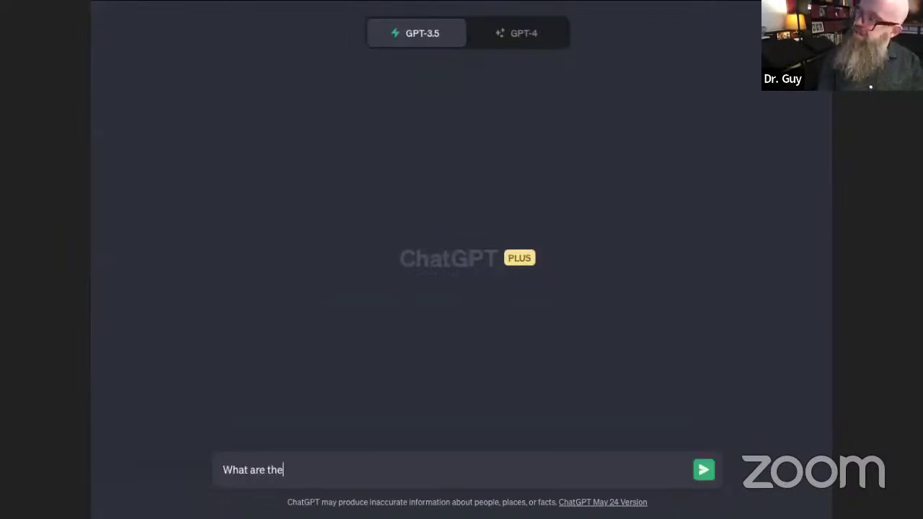
{"action": "type", "text": " time periods of"}
{"action": "key", "text": "BackSpace"}
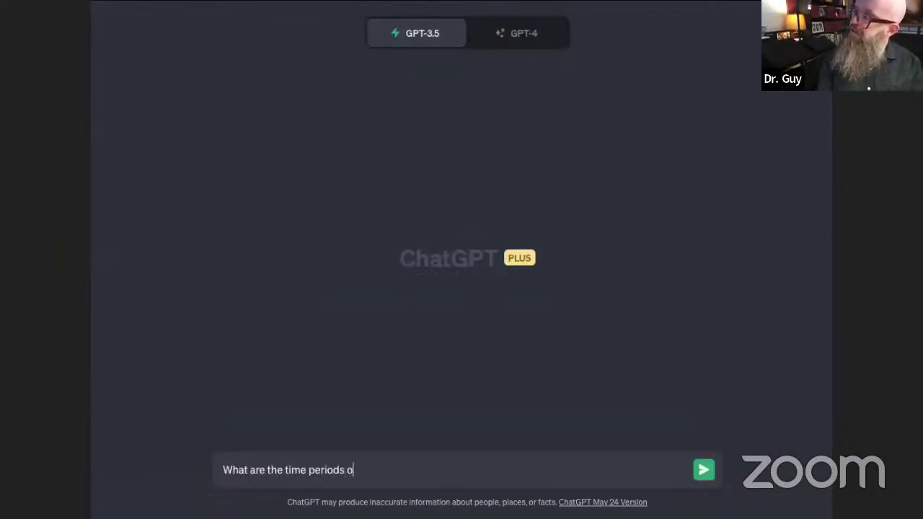
{"action": "type", "text": "f his"}
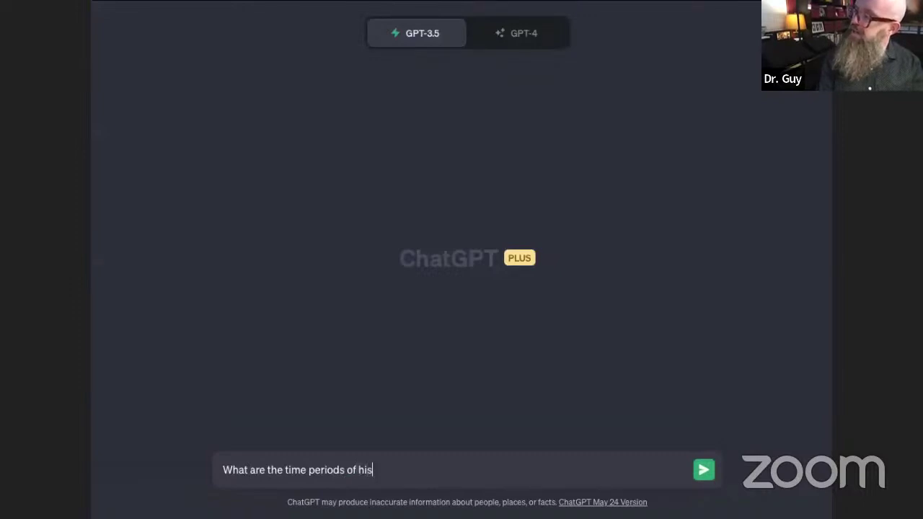
{"action": "type", "text": "tory for nursing that"}
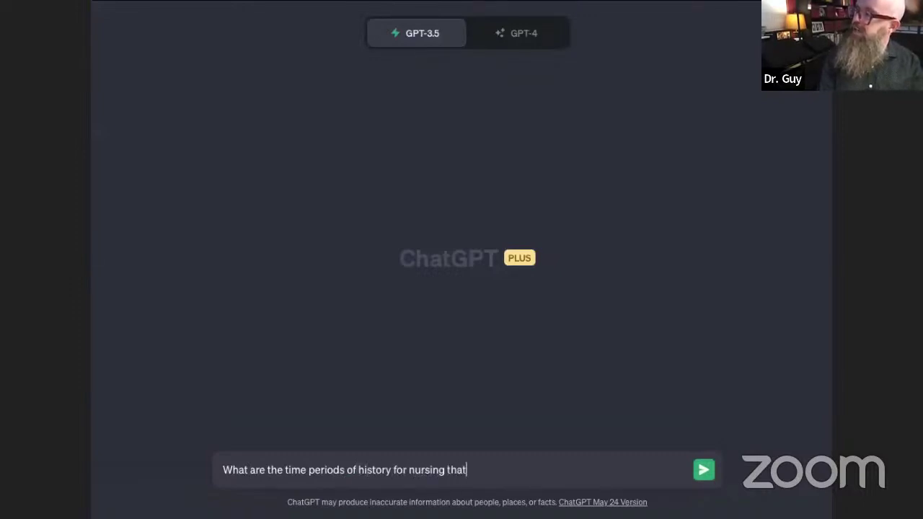
{"action": "type", "text": "mi"}
{"action": "key", "text": "BackSpace"}
{"action": "key", "text": "BackSpace"}
{"action": "key", "text": "BackSpace"}
{"action": "key", "text": "BackSpace"}
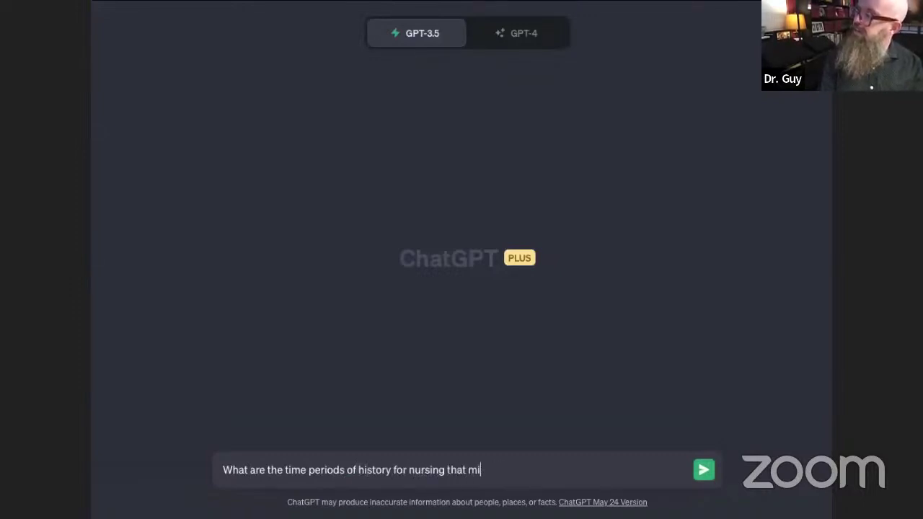
{"action": "type", "text": "ing that I might "}
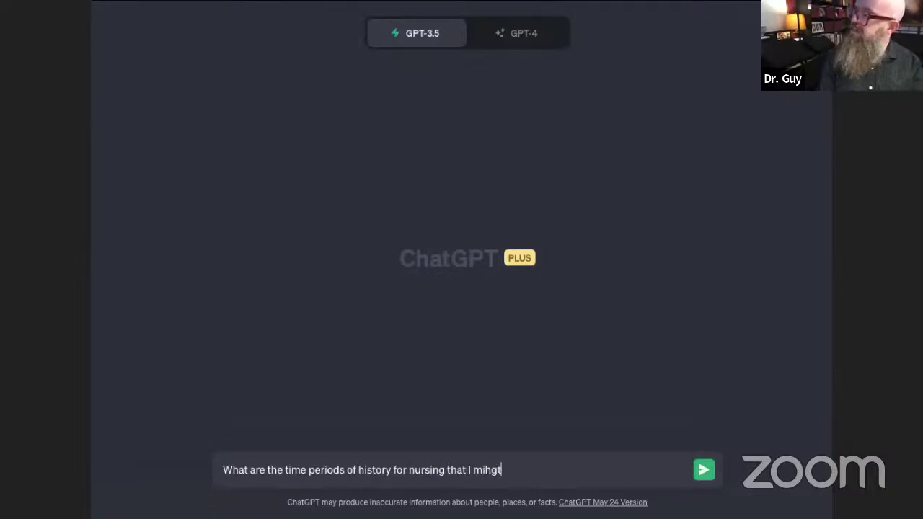
{"action": "type", "text": "discuss in a s"}
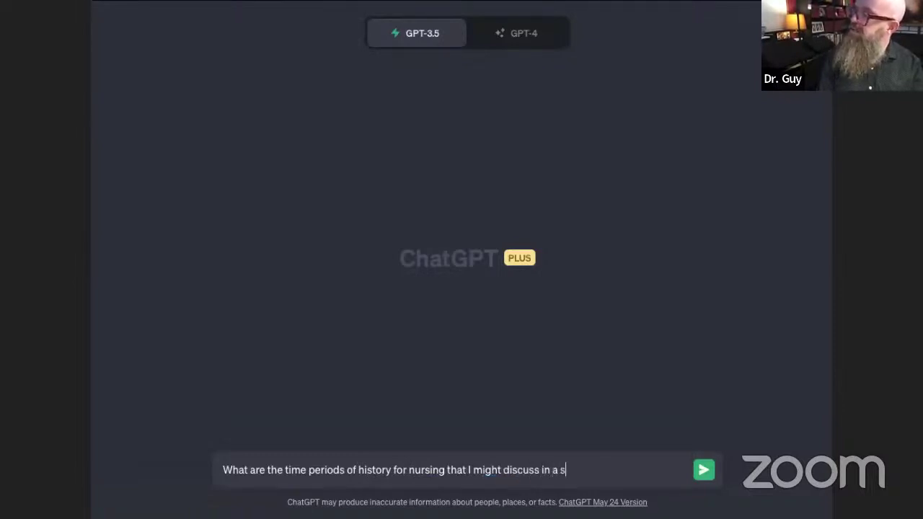
{"action": "type", "text": "cholarly paper focusing "}
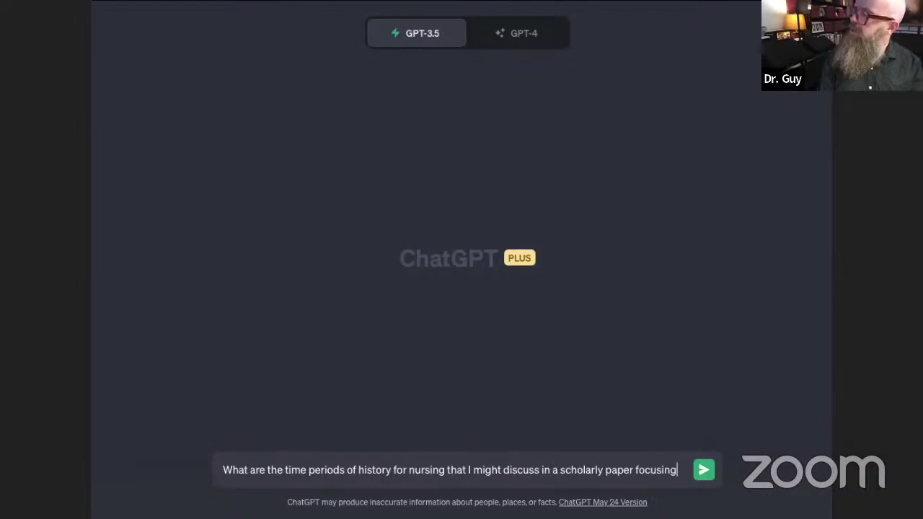
{"action": "type", "text": "on 1980 "}
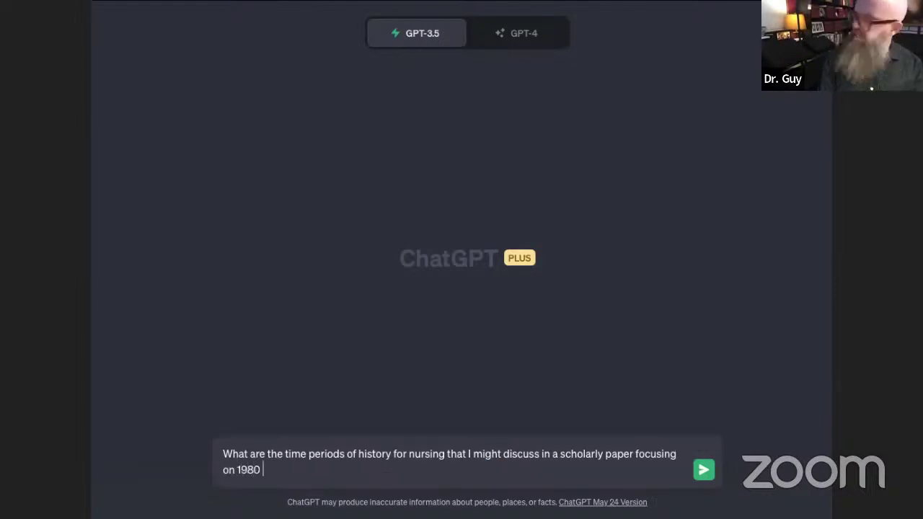
{"action": "type", "text": "forward?"}
{"action": "key", "text": "Return"}
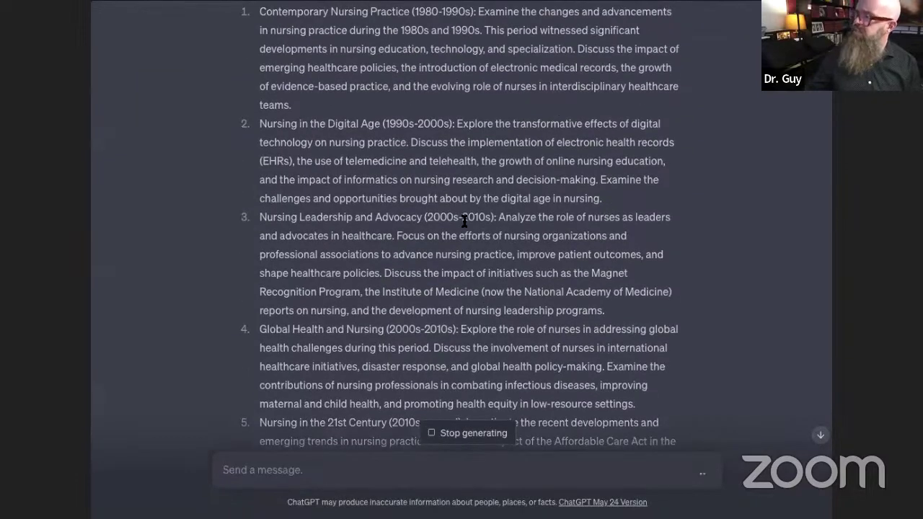
{"action": "scroll", "coordinate": [415, 301], "scroll_direction": "up", "scroll_amount": 1}
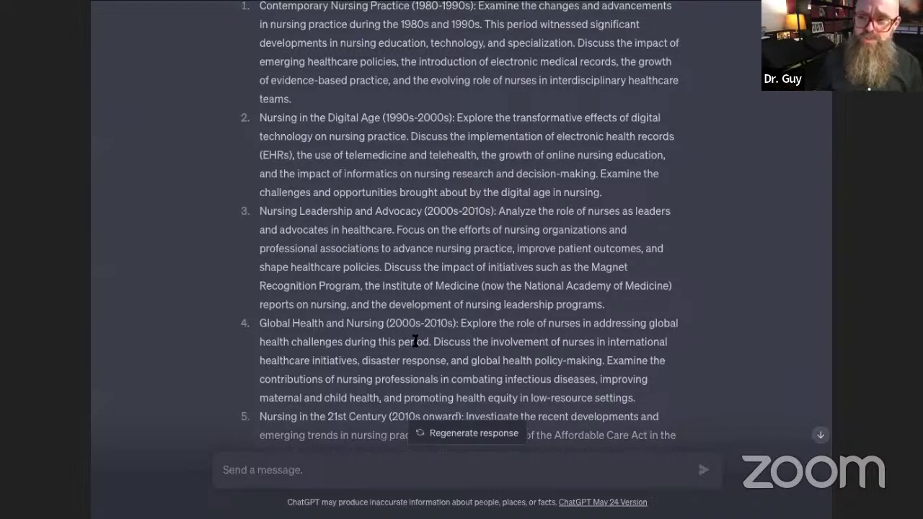
- Ask the follow-up question "Similarly, what are the time periods of resilience theory from 1980 forward?"
{"action": "scroll", "coordinate": [416, 341], "scroll_direction": "down", "scroll_amount": 3}
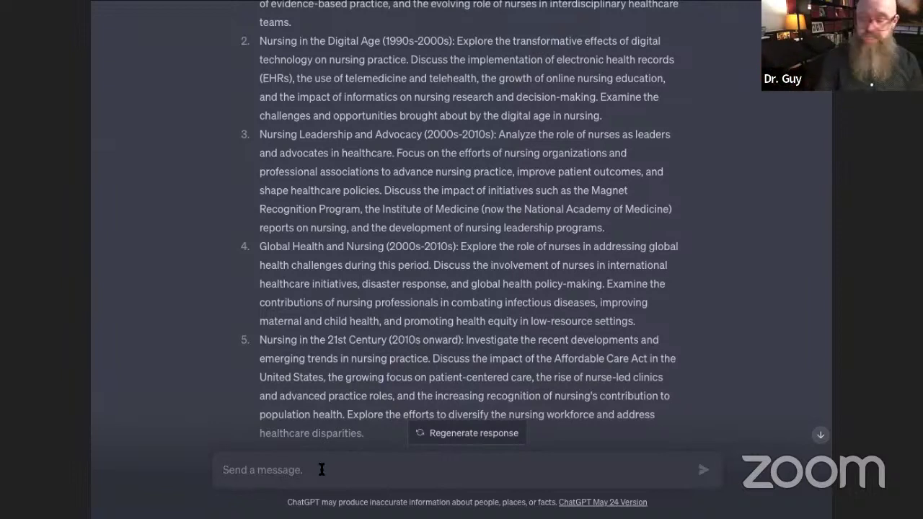
{"action": "type", "text": "Similarly, what "}
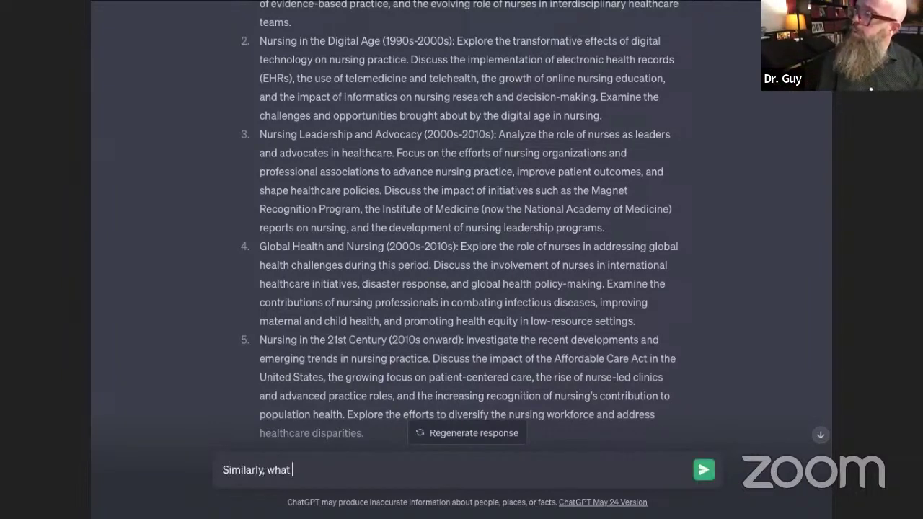
{"action": "type", "text": "are the time periods"}
{"action": "key", "text": "BackSpace"}
{"action": "key", "text": "BackSpace"}
{"action": "type", "text": "ar"}
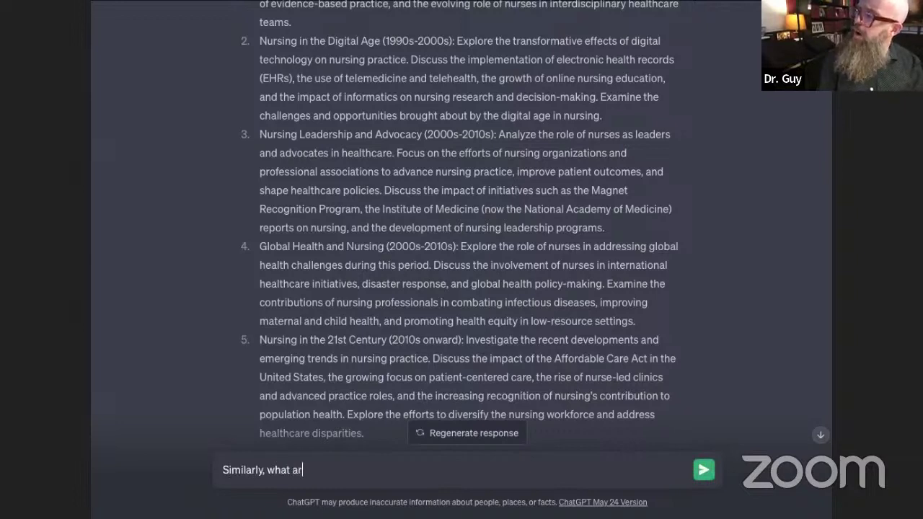
{"action": "type", "text": "e the time periods of res"}
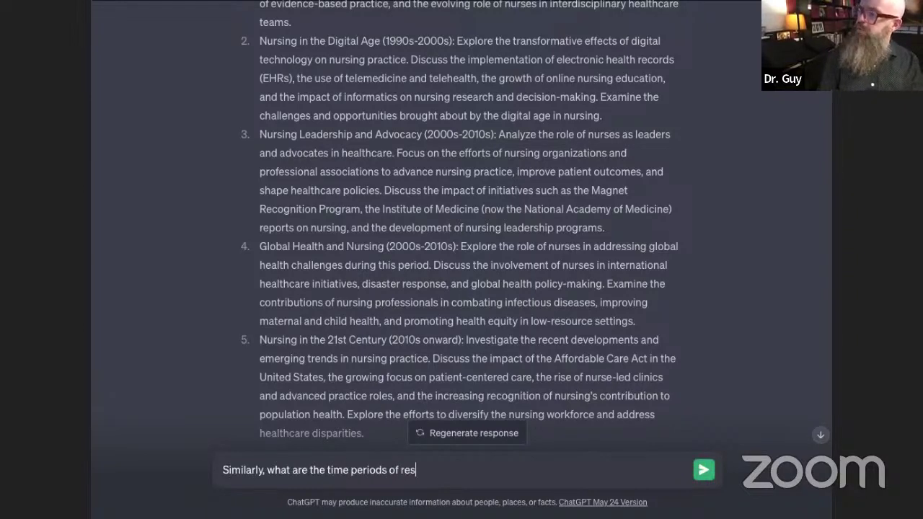
{"action": "type", "text": "iliance theo"}
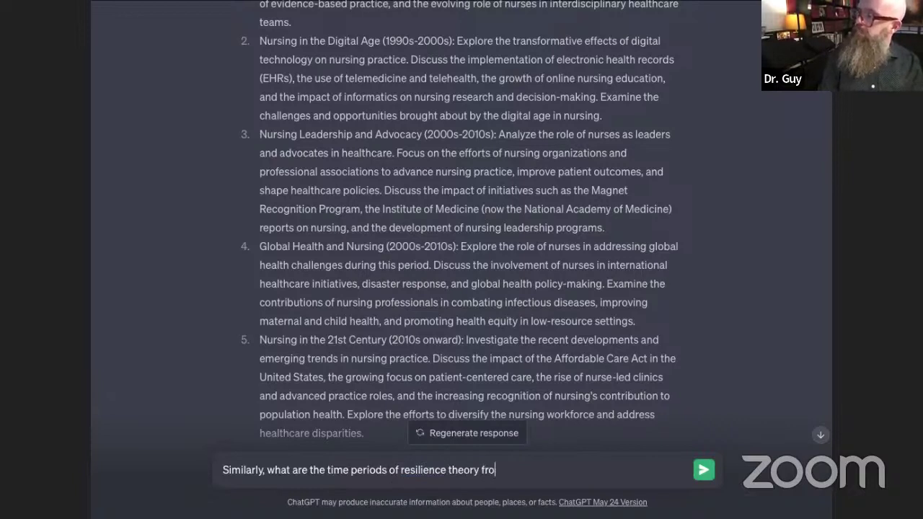
{"action": "type", "text": "ry from 1980 forward"}
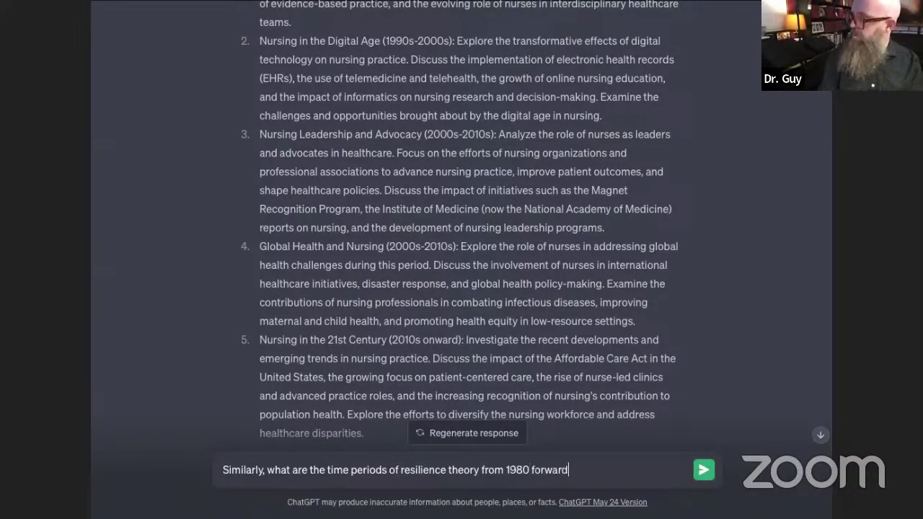
{"action": "type", "text": "?"}
{"action": "key", "text": "Return"}
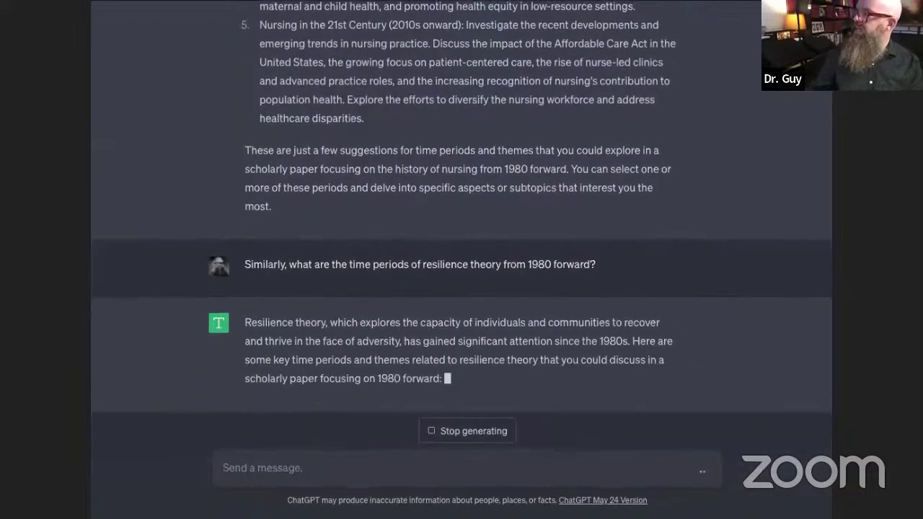